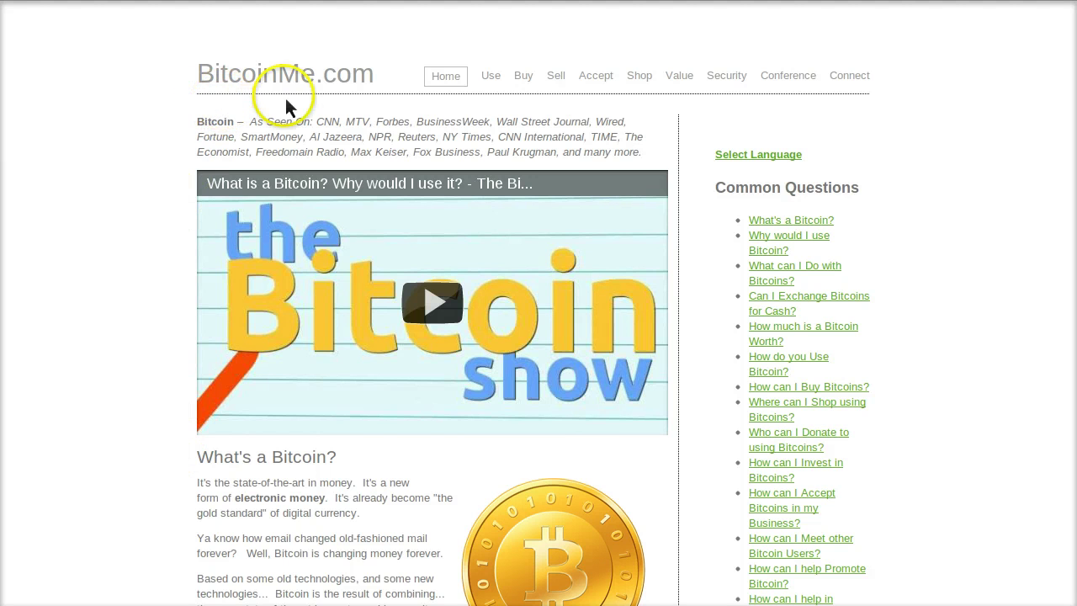
Open BitcoinMe.com's Security page with the article on moving bitcoin onto paper for cold storage.
left_click(730, 76)
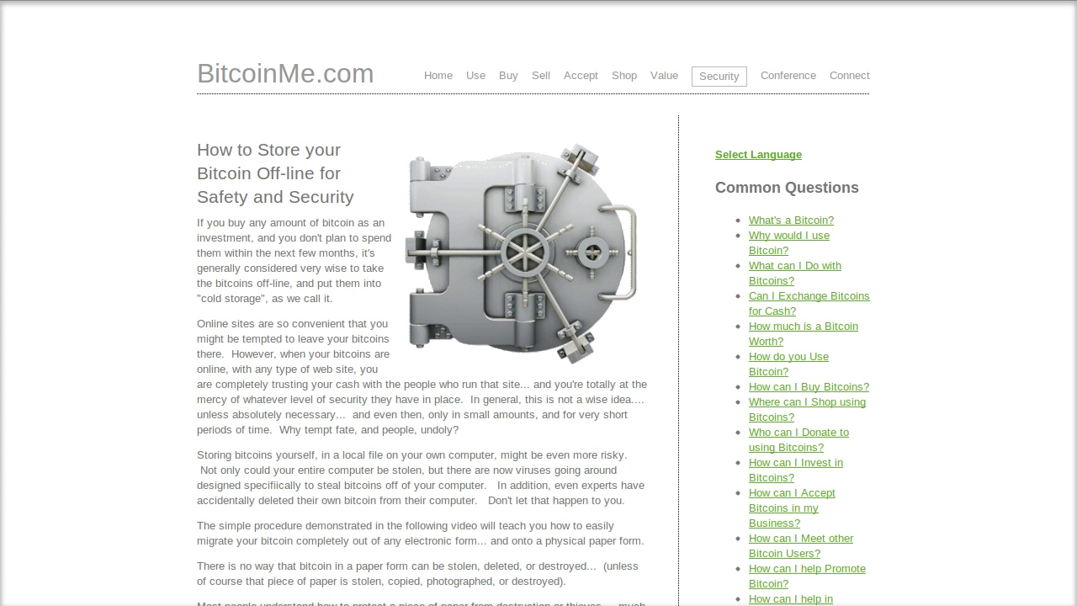
Load bitaddress.org in a new tab to generate a single Bitcoin address and private key.
right_click(155, 1)
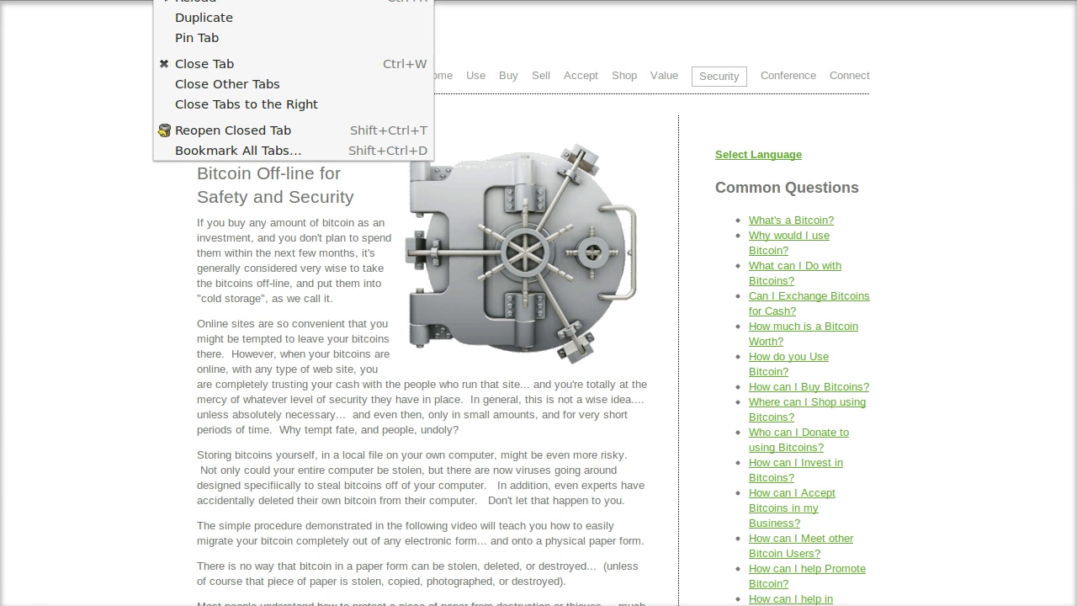
key("Escape")
key("ctrl+t")
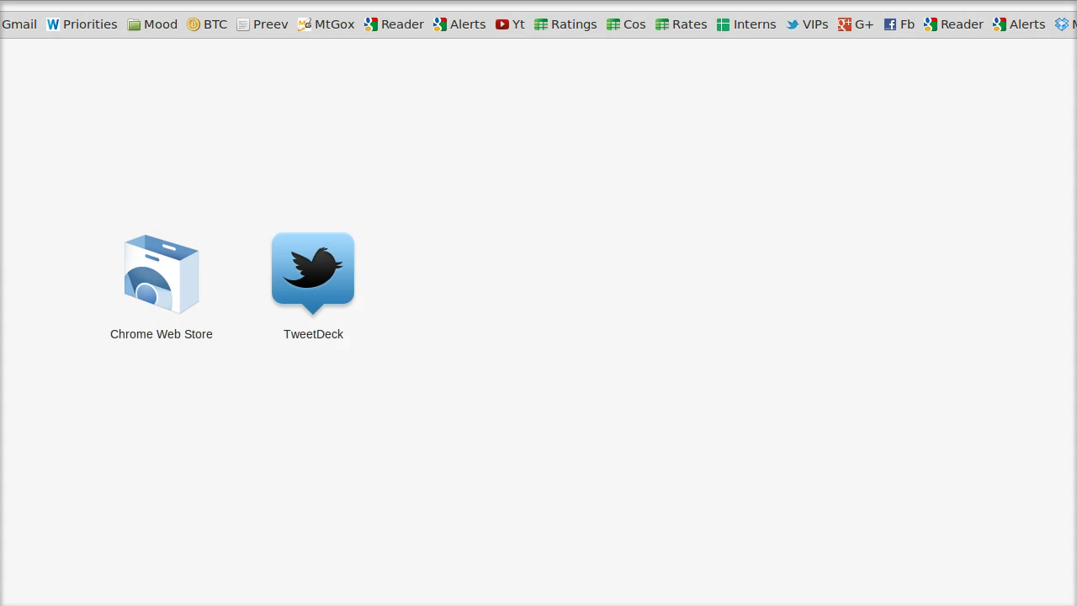
type("bitaddress.org")
key("Return")
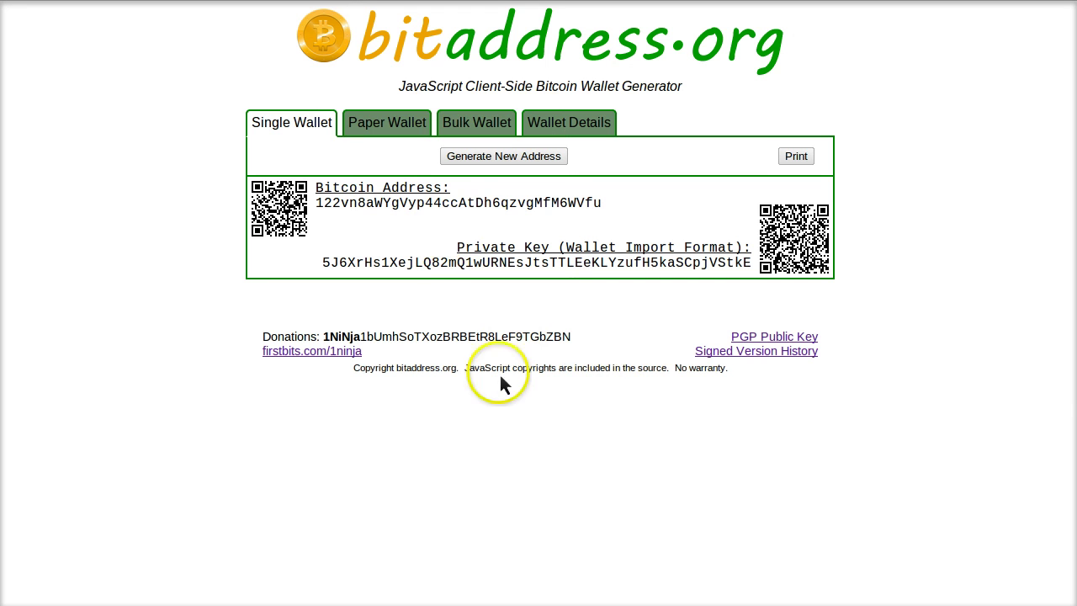
Switch bitaddress.org to Paper Wallet and review the seven generated addresses and keys.
left_click(393, 126)
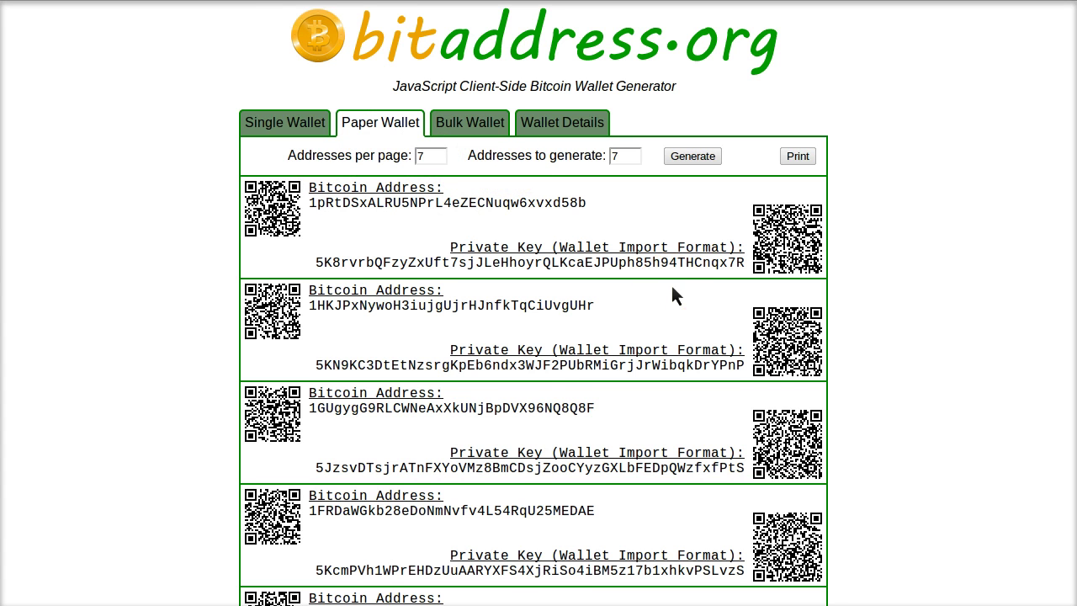
scroll(673, 290, "down", 5)
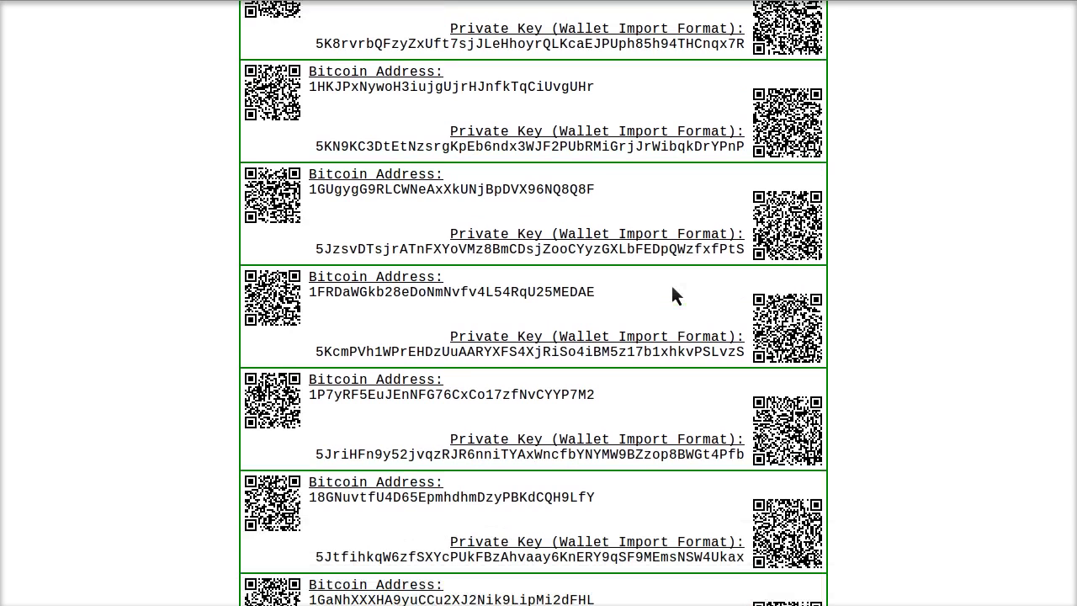
scroll(673, 291, "up", 5)
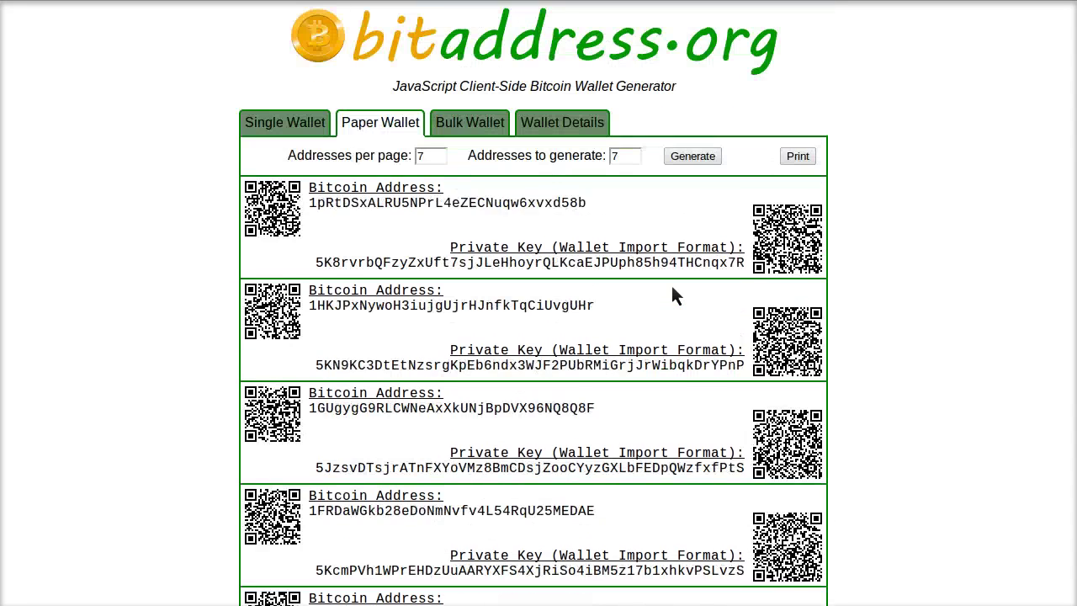
Print 2 copies of the paper wallet page on the Samsung-SCX-4623fw printer.
left_click(798, 160)
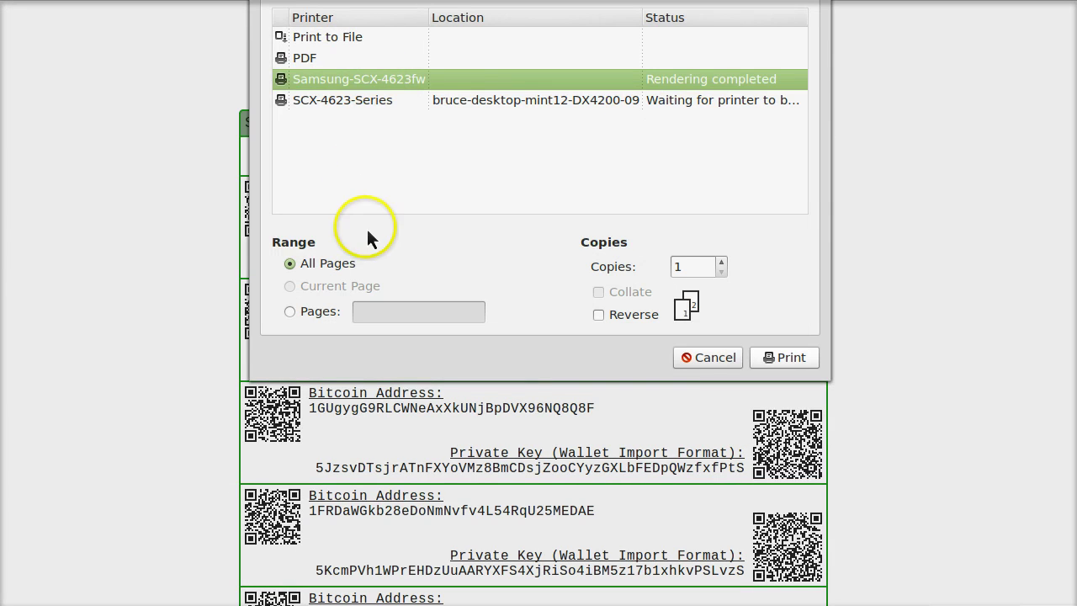
left_click(678, 269)
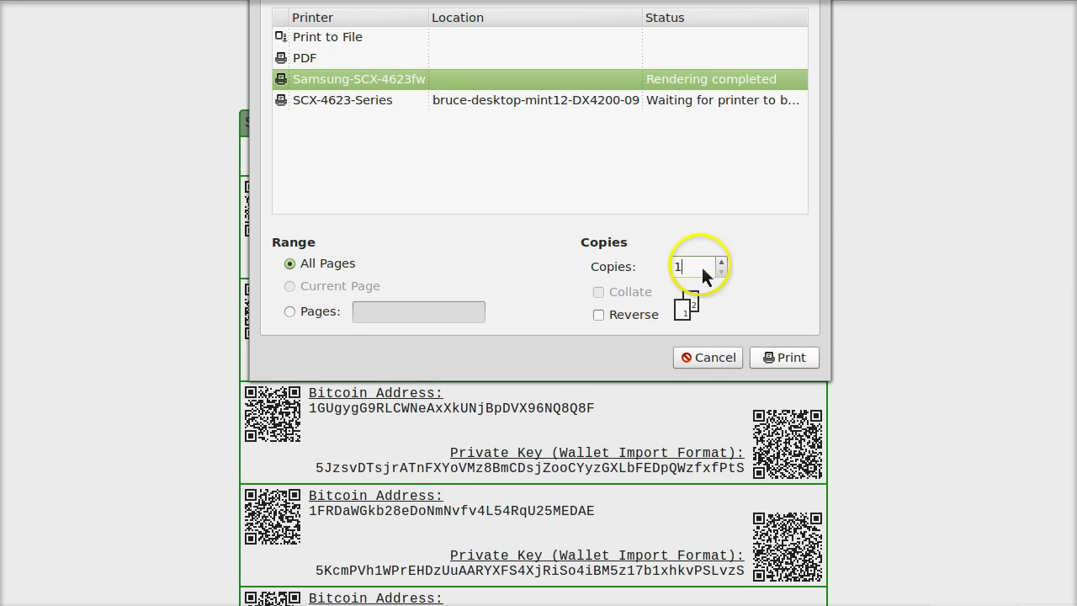
left_click(722, 264)
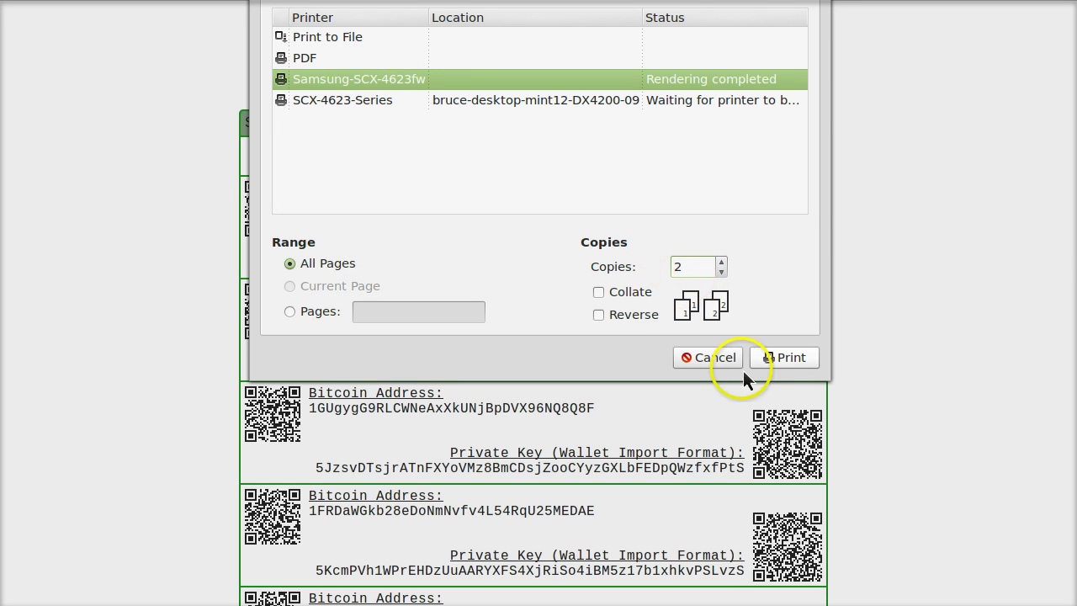
left_click(776, 358)
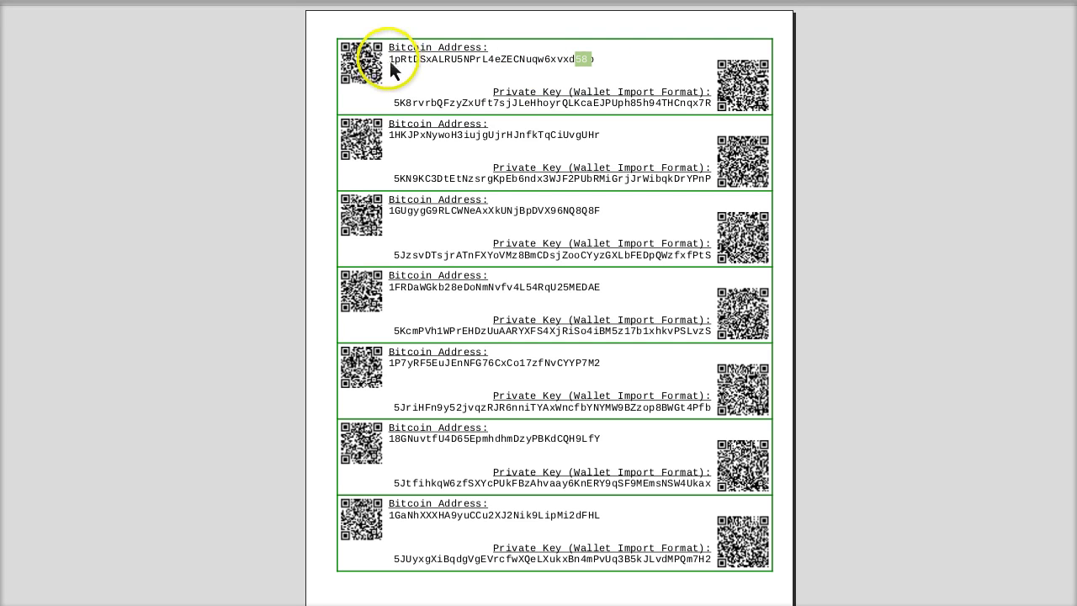
Select the first Bitcoin address text on the wallet sheet, then clear the selection.
left_click_drag(389, 61, 563, 64)
left_click(218, 133)
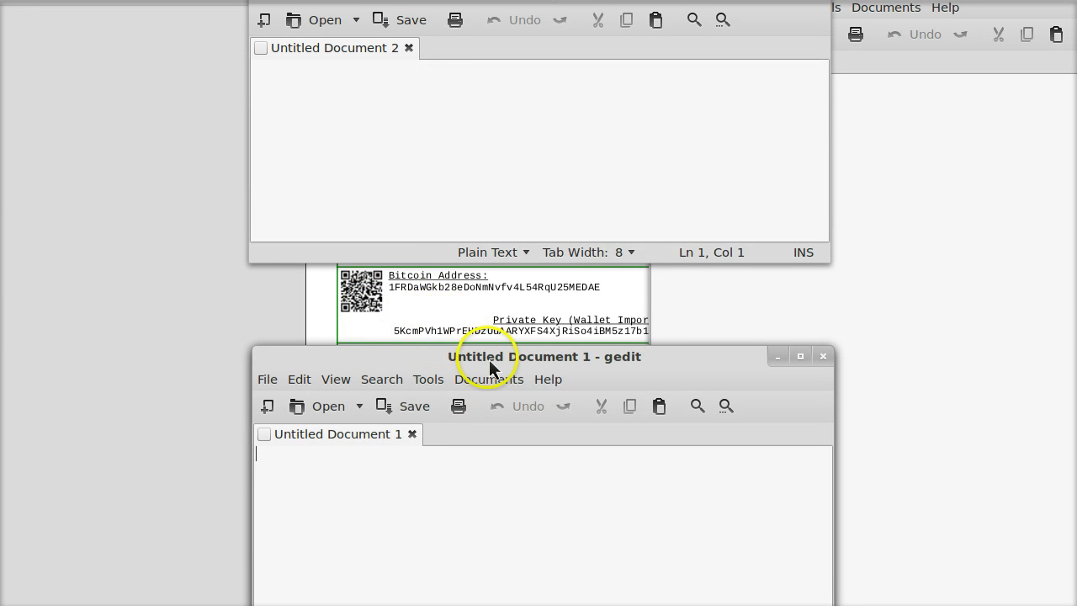
Tile the three blank Untitled gedit document windows around the screen.
mouse_move(489, 360)
left_mouse_down()
mouse_move(474, 303)
mouse_move(476, 390)
mouse_move(487, 366)
left_mouse_up()
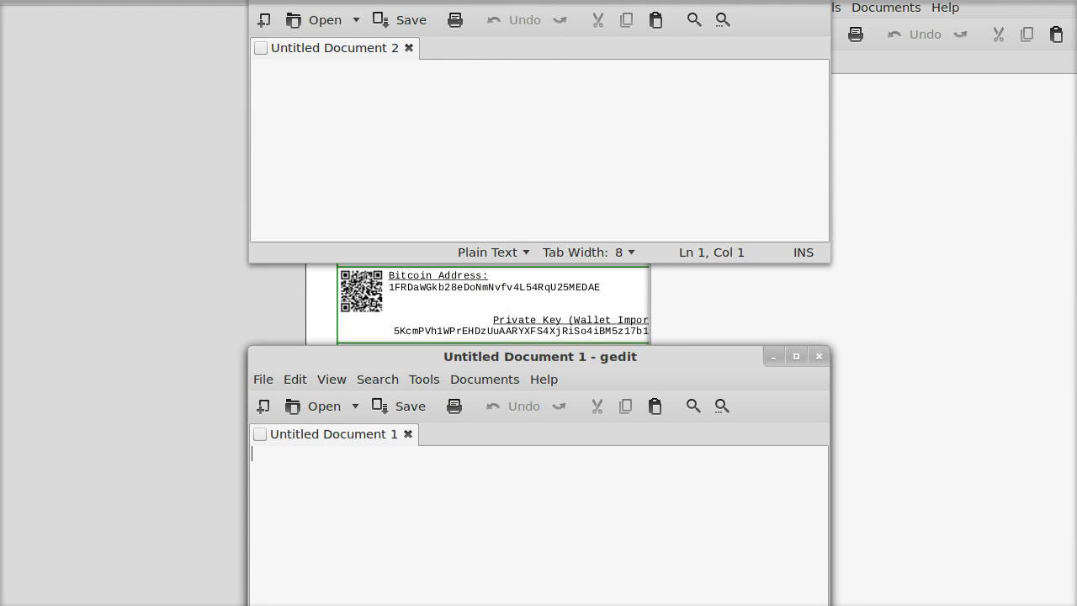
mouse_move(474, 31)
left_mouse_down()
mouse_move(488, 30)
mouse_move(468, 2)
mouse_move(467, 31)
left_mouse_up()
left_click(889, 246)
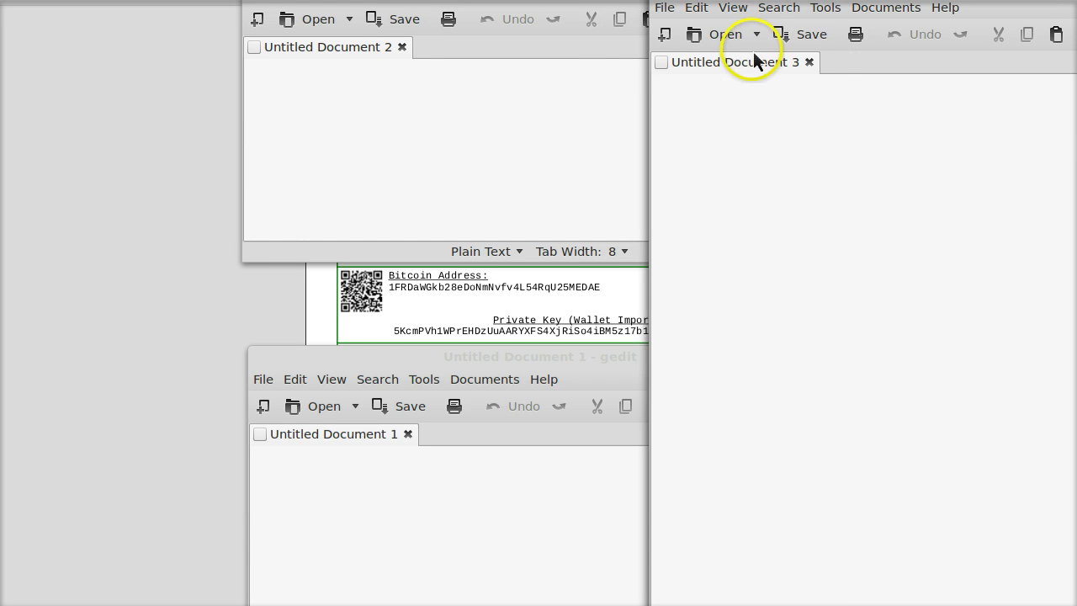
left_click_drag(779, 1, 729, 1)
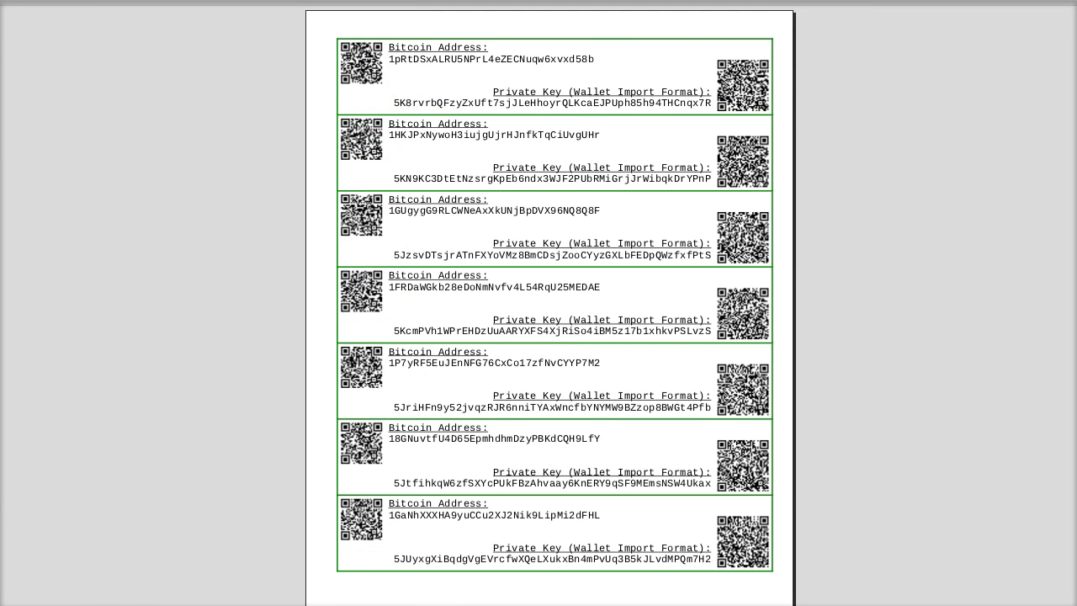
Leave print preview and copy the first wallet's Bitcoin address from the paper wallet sheet.
key("Escape")
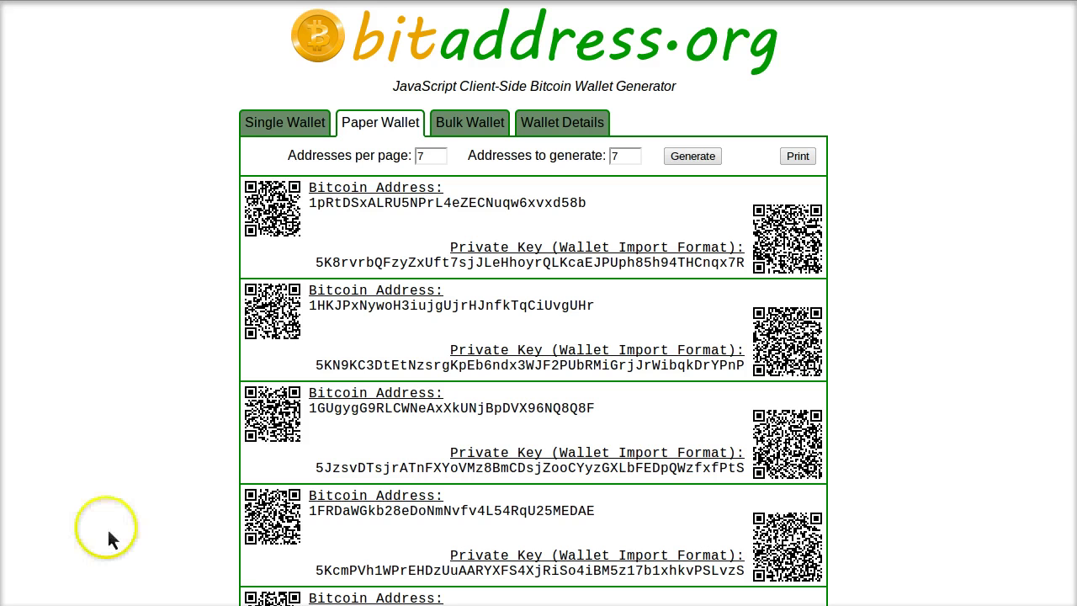
triple_click(568, 203)
left_click(577, 208)
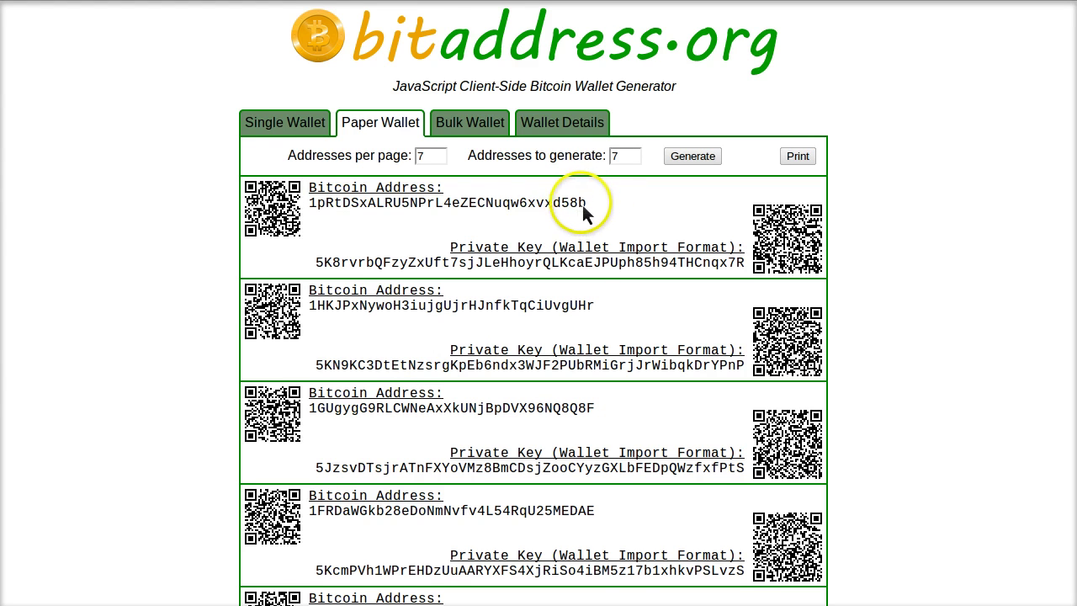
left_click_drag(505, 204, 314, 212)
right_click(335, 204)
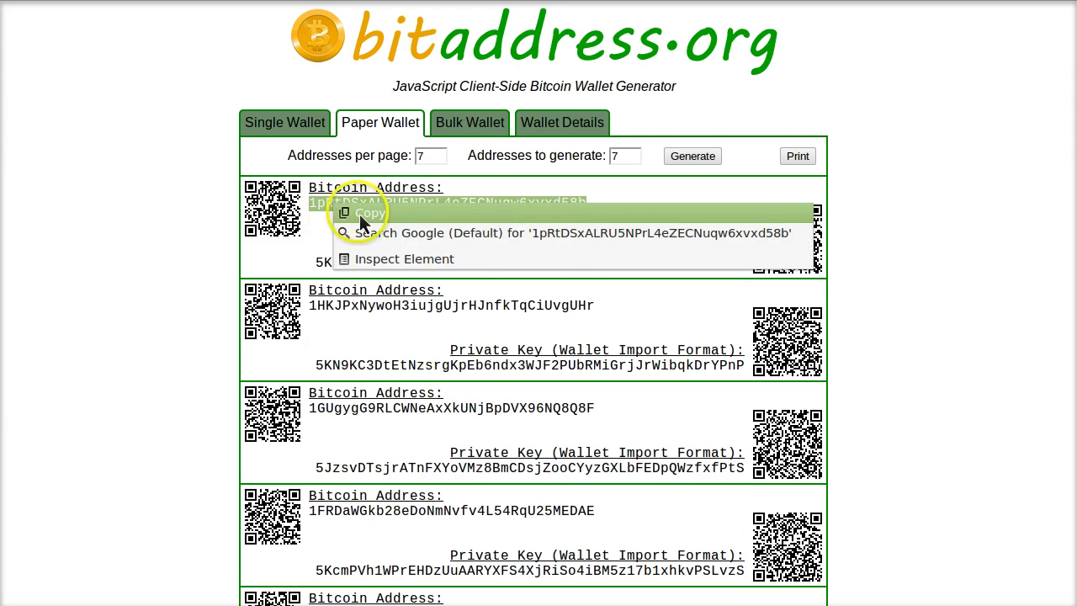
left_click(368, 215)
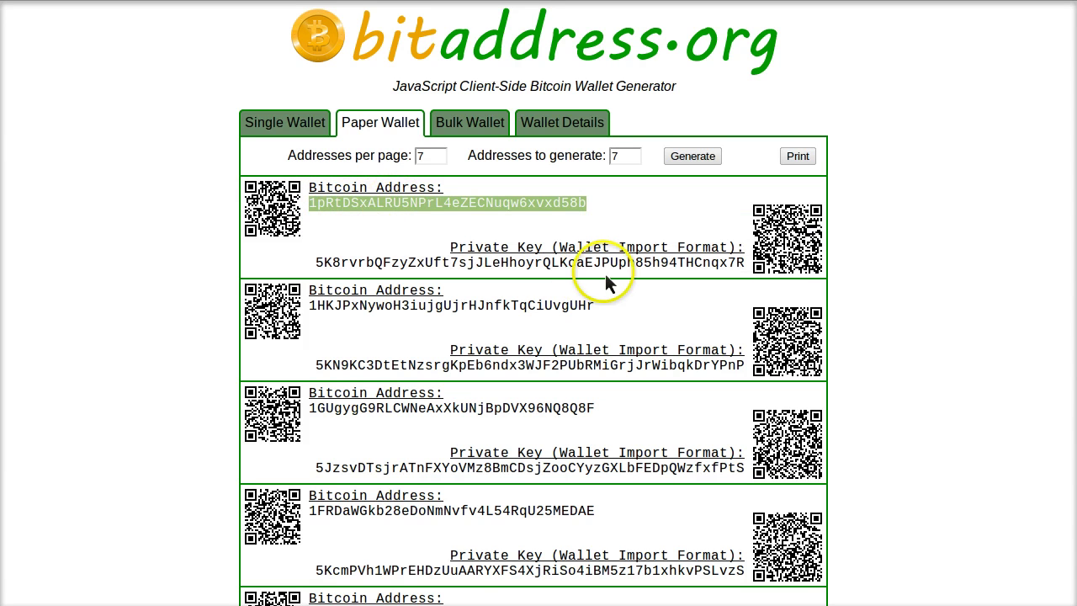
right_click(389, 206)
left_click(428, 216)
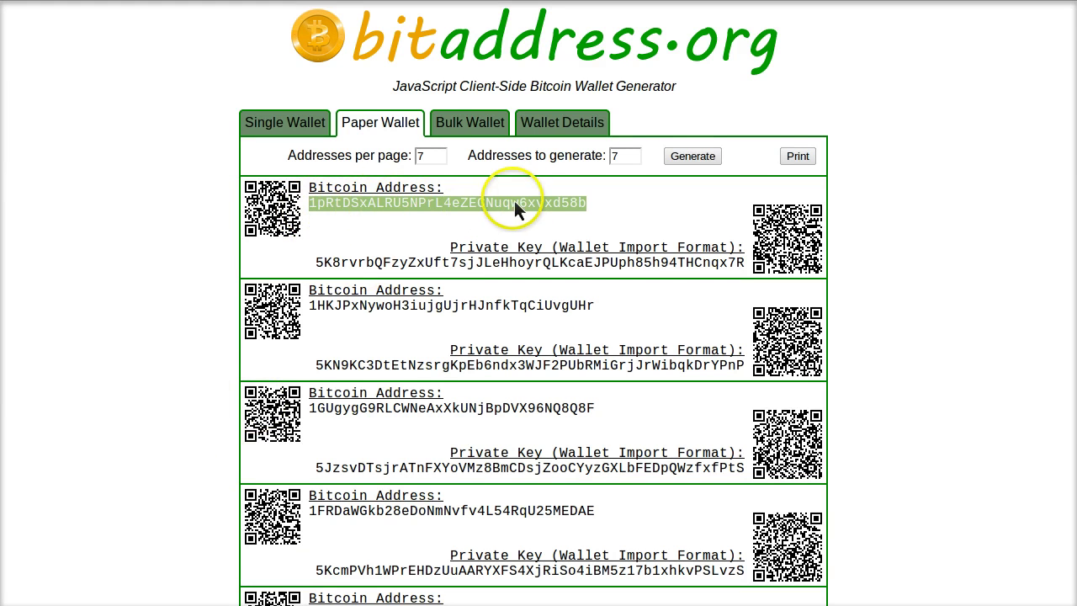
right_click(406, 202)
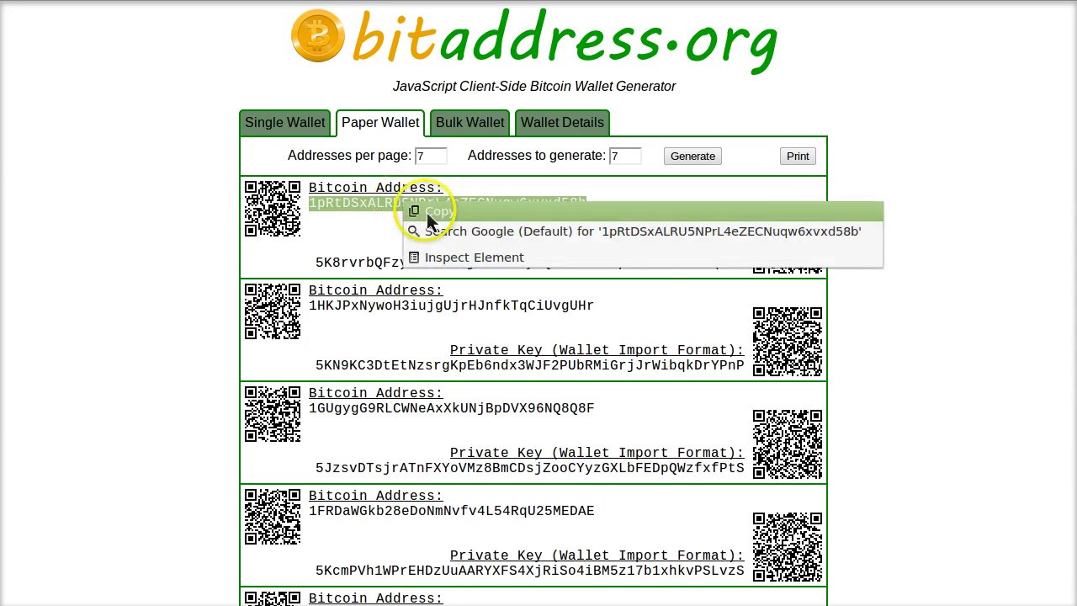
left_click(433, 210)
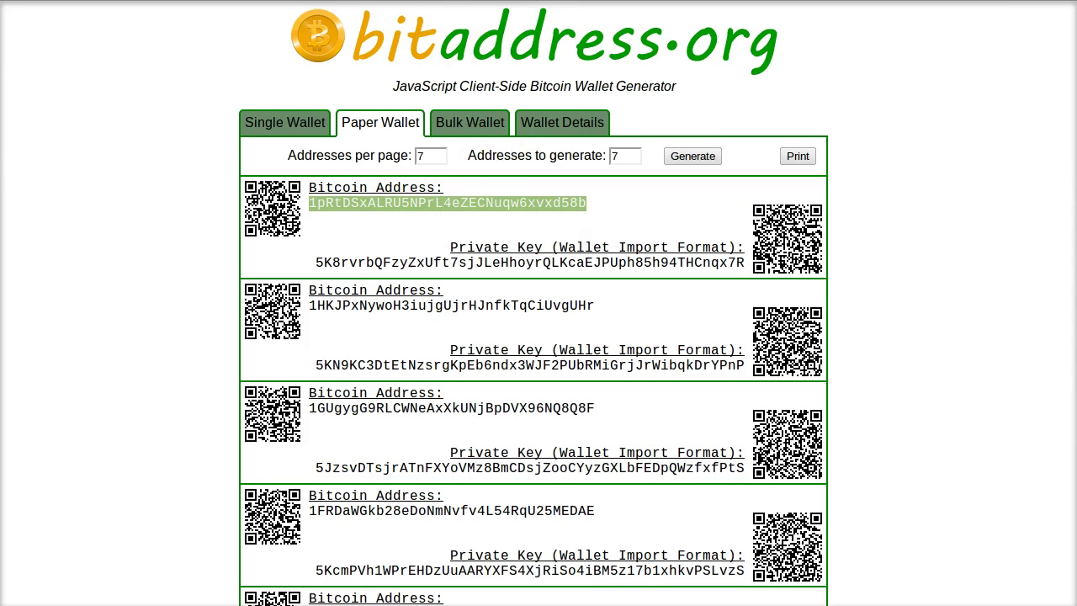
Look up the copied address at blockchain.info/address/ in a new tab.
key("ctrl+t")
type("blockc")
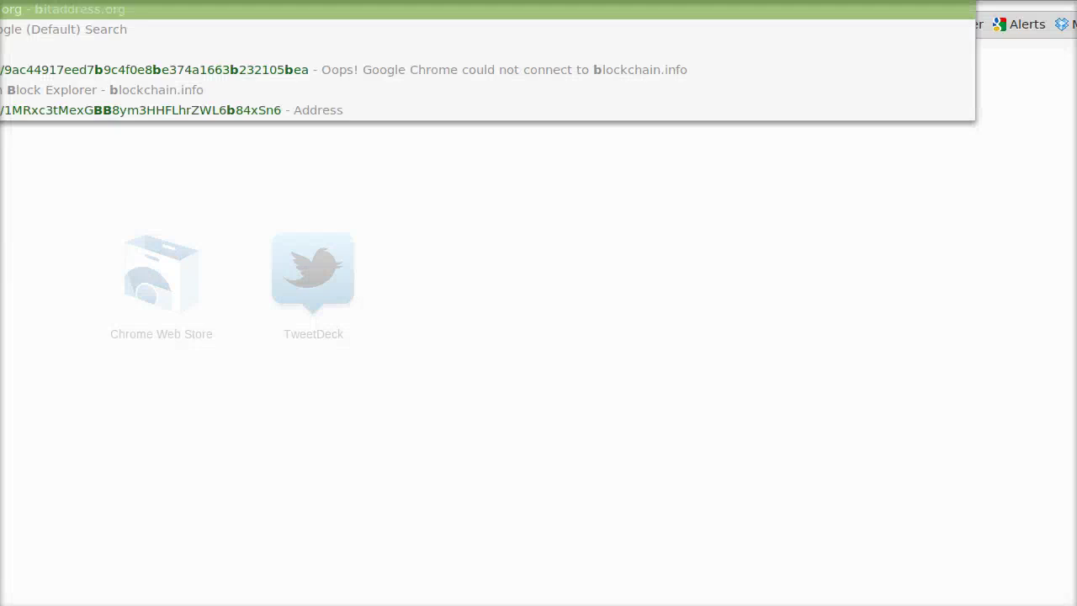
type("hain")
key("BackSpace")
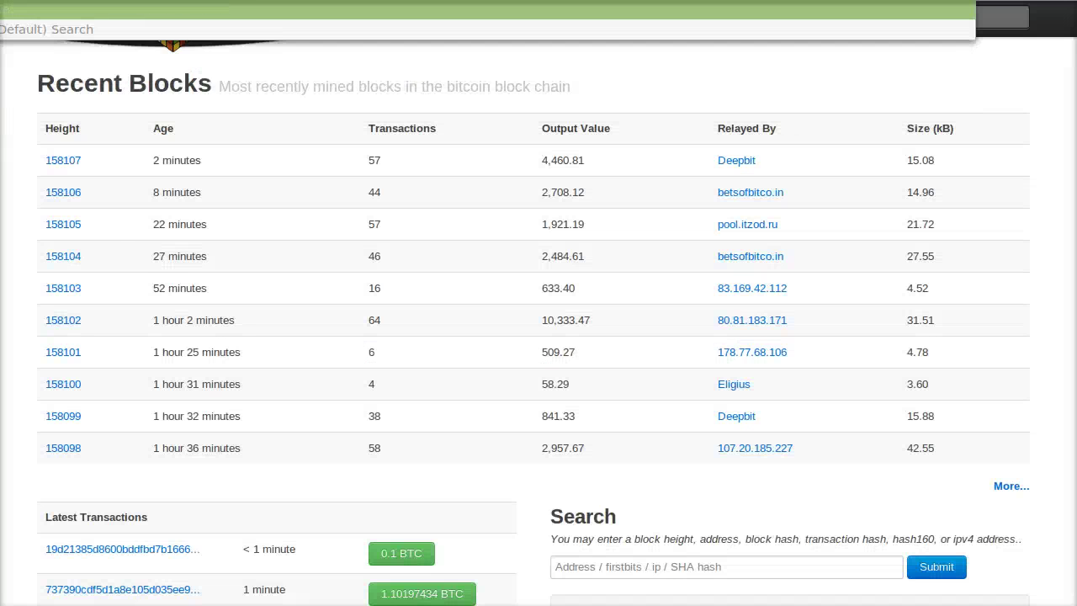
type(".info")
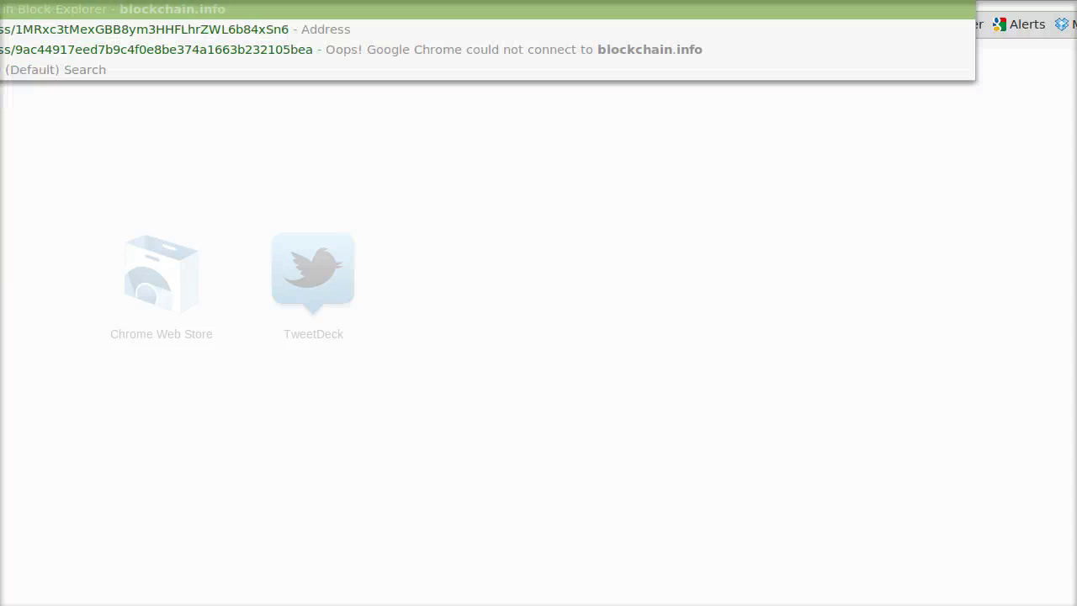
type("/address/")
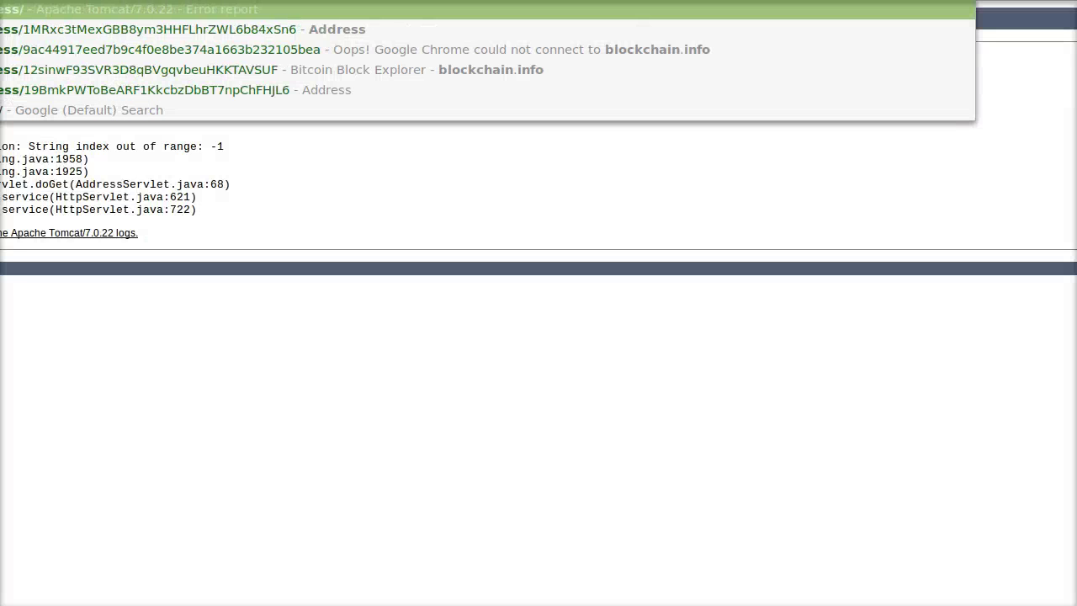
key("ctrl+v")
key("Return")
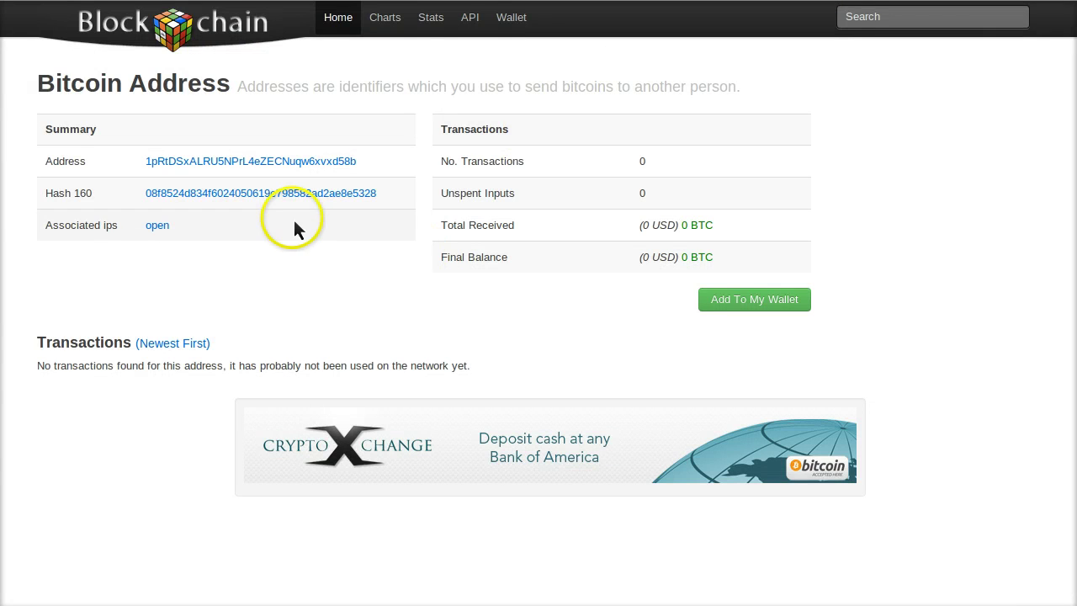
Compare it against the paper wallet, confirming 0 transactions and a 0 BTC balance.
key("ctrl+Tab")
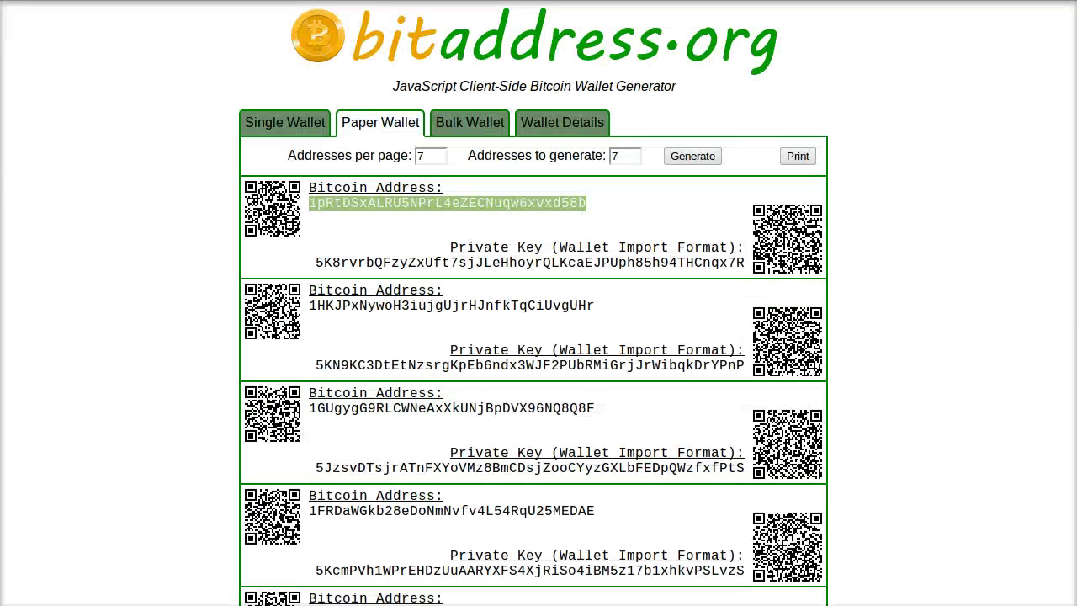
key("ctrl+Tab")
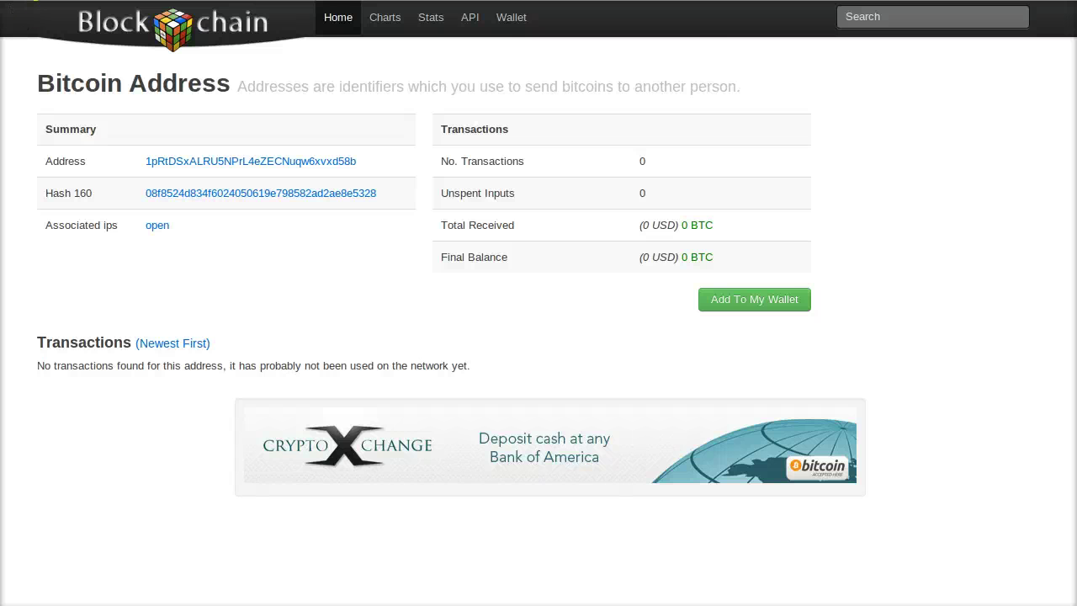
key("ctrl+Tab")
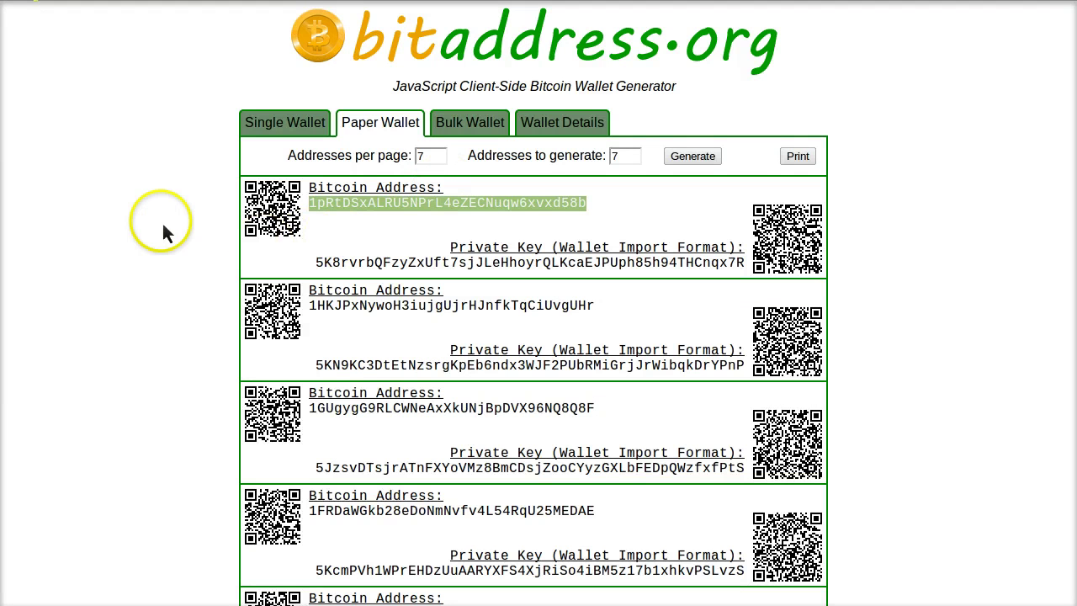
left_click(338, 234)
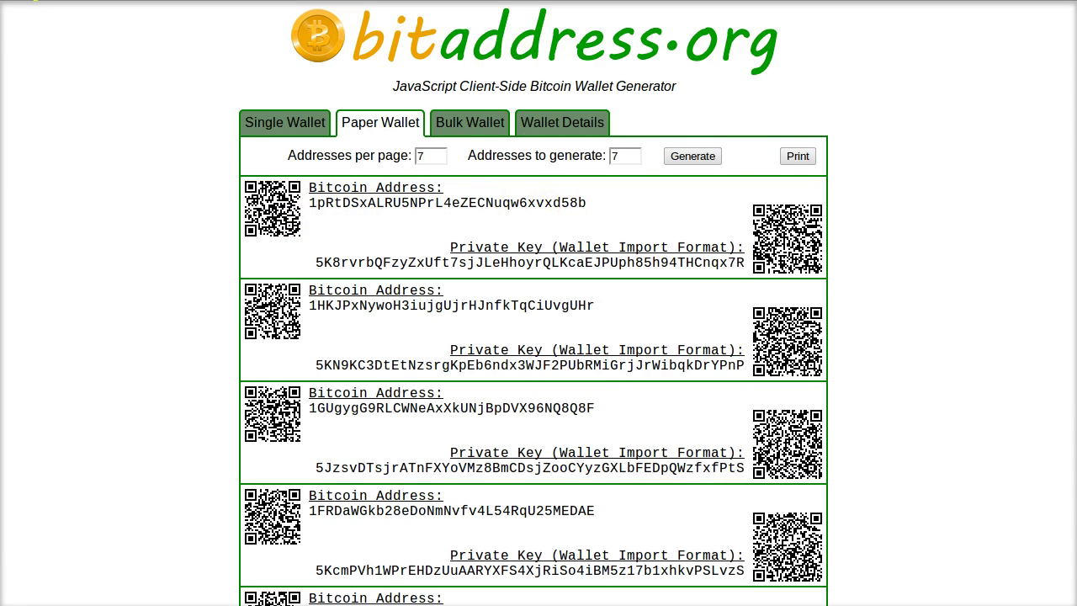
key("ctrl+Tab")
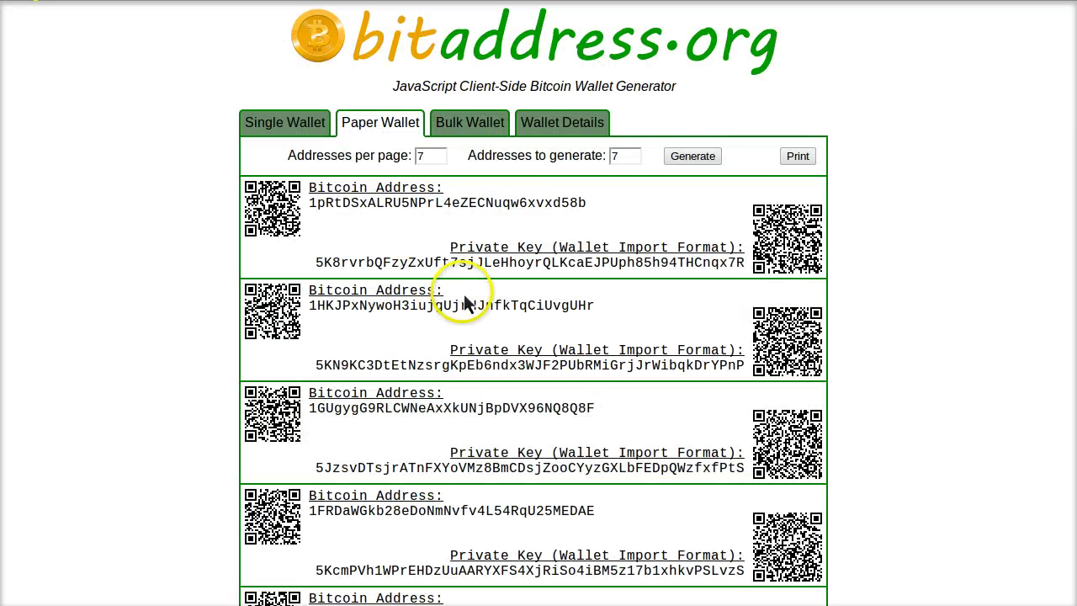
Copy the second wallet address and check on blockchain.info that it shows 0 transactions and 0 BTC.
left_click_drag(593, 304, 309, 305)
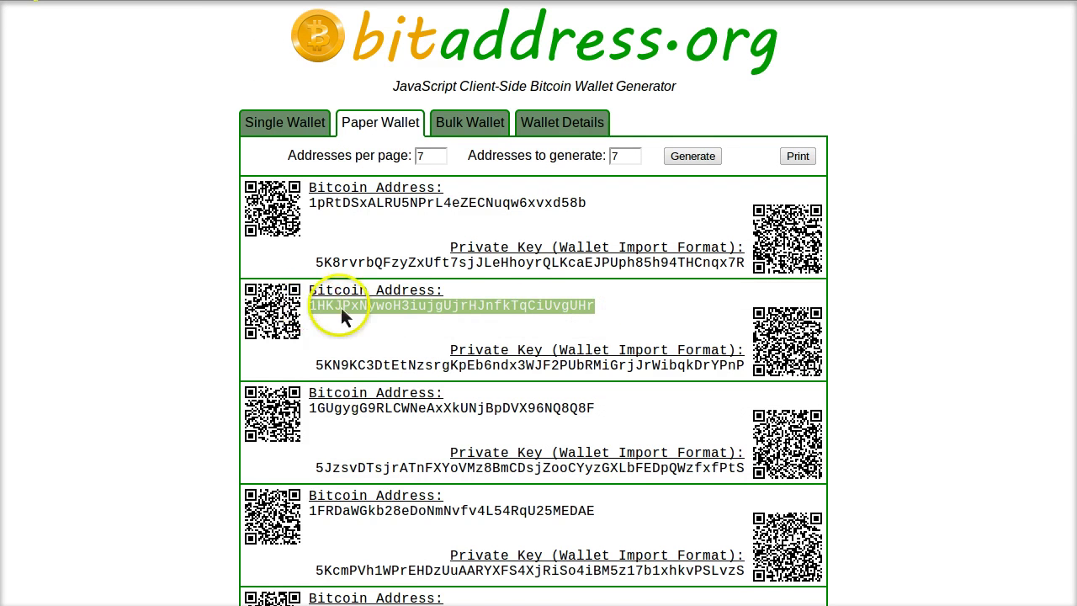
right_click(351, 309)
left_click(368, 315)
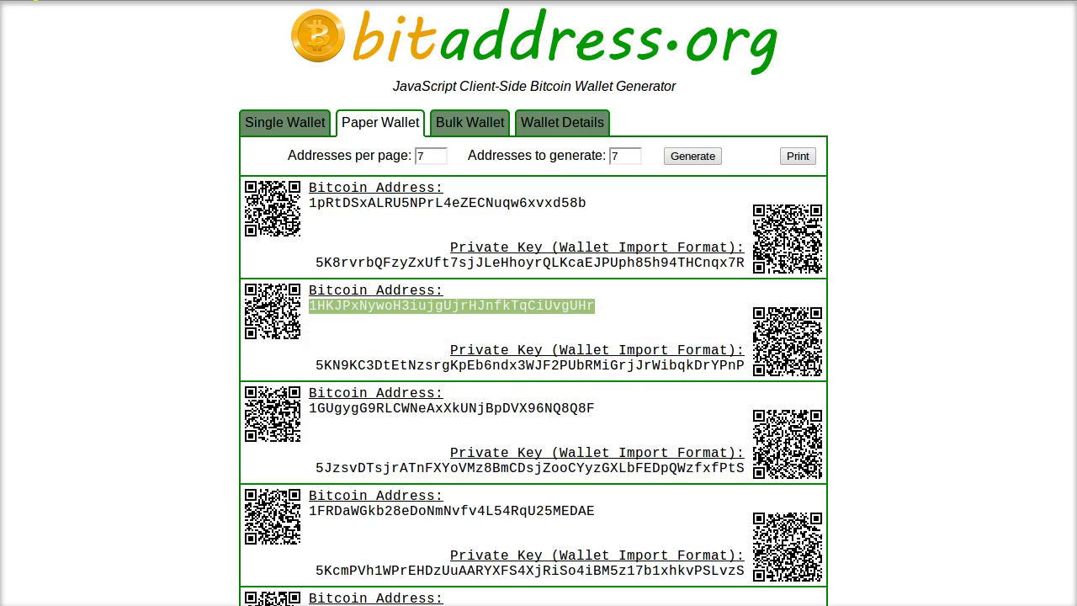
left_click(99, 2)
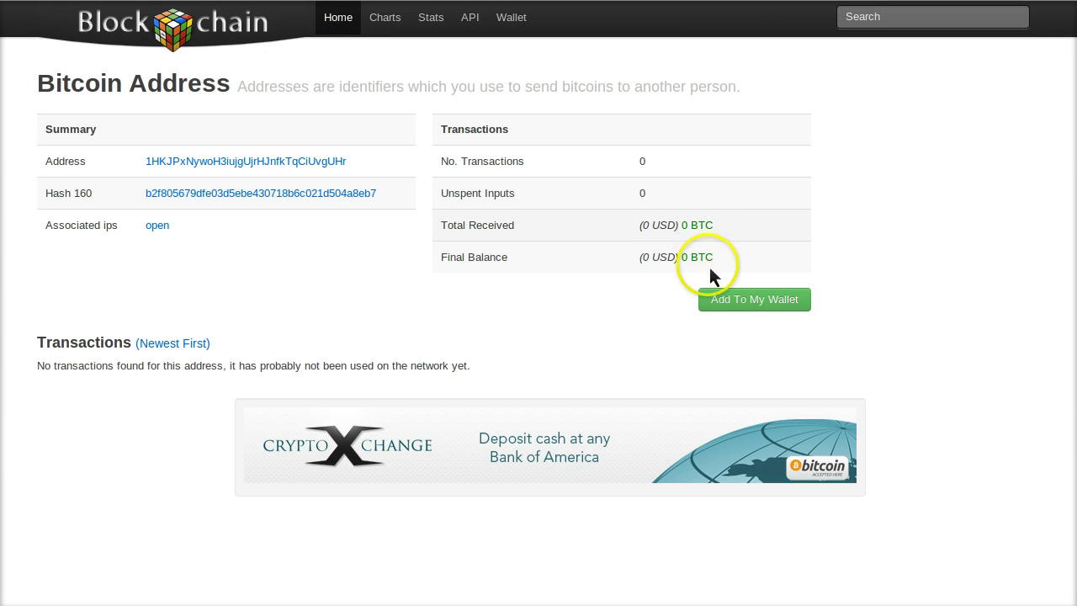
key("ctrl+Tab")
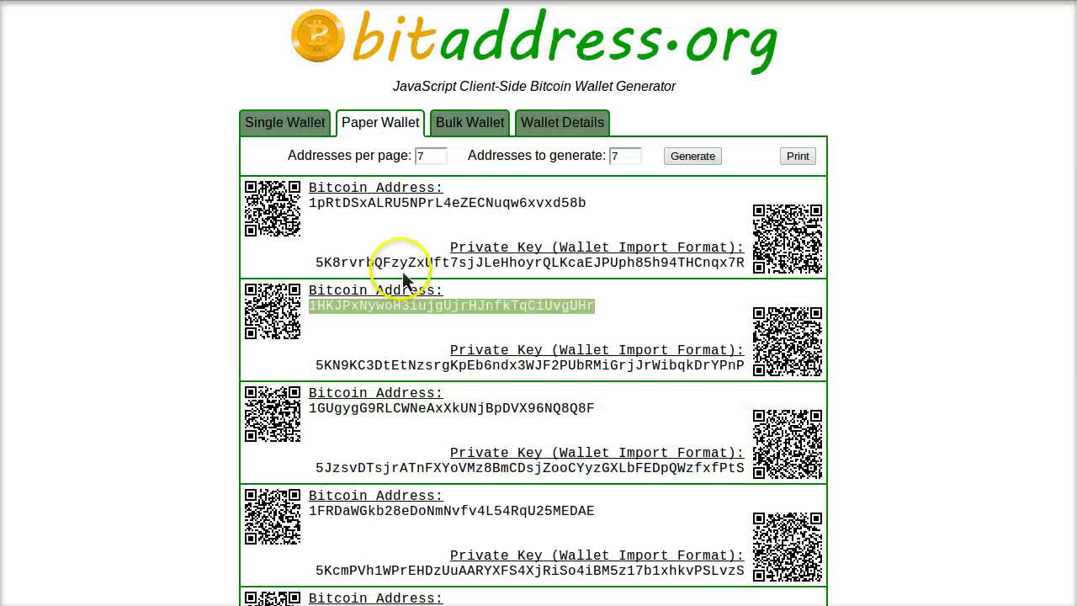
key("ctrl+Tab")
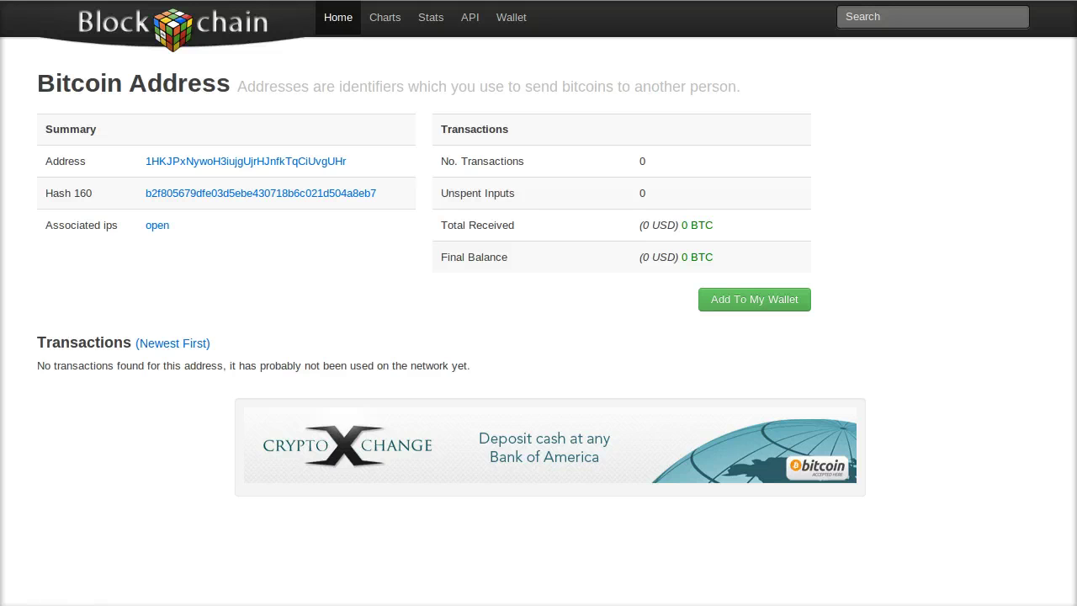
key("ctrl+Tab")
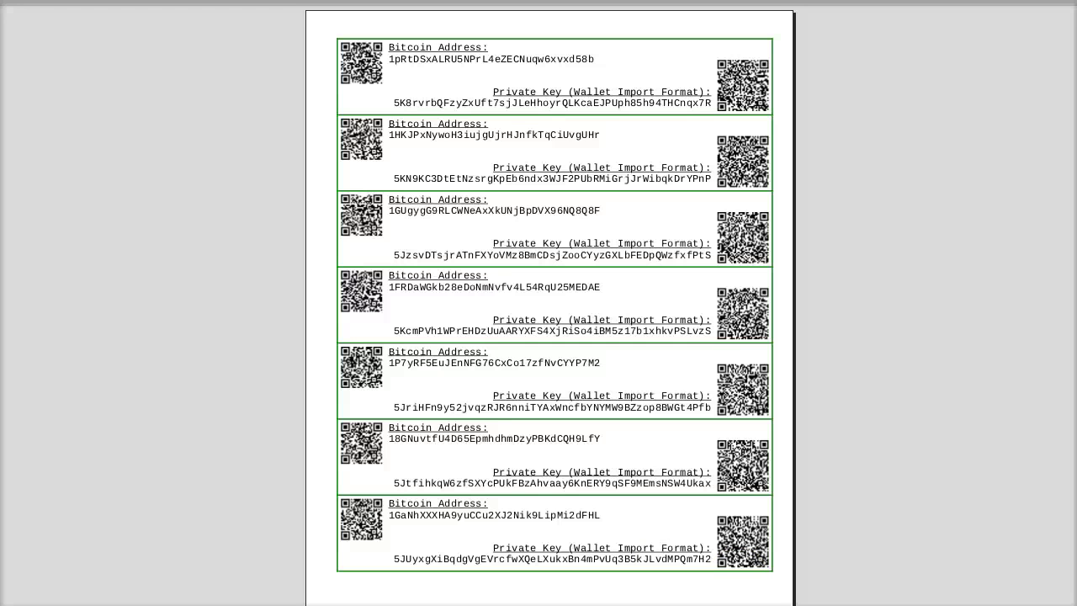
key("ctrl+Tab")
Return to the BitcoinMe.com 'How to Store your Bitcoin Off-line' Security article.
left_click(287, 113)
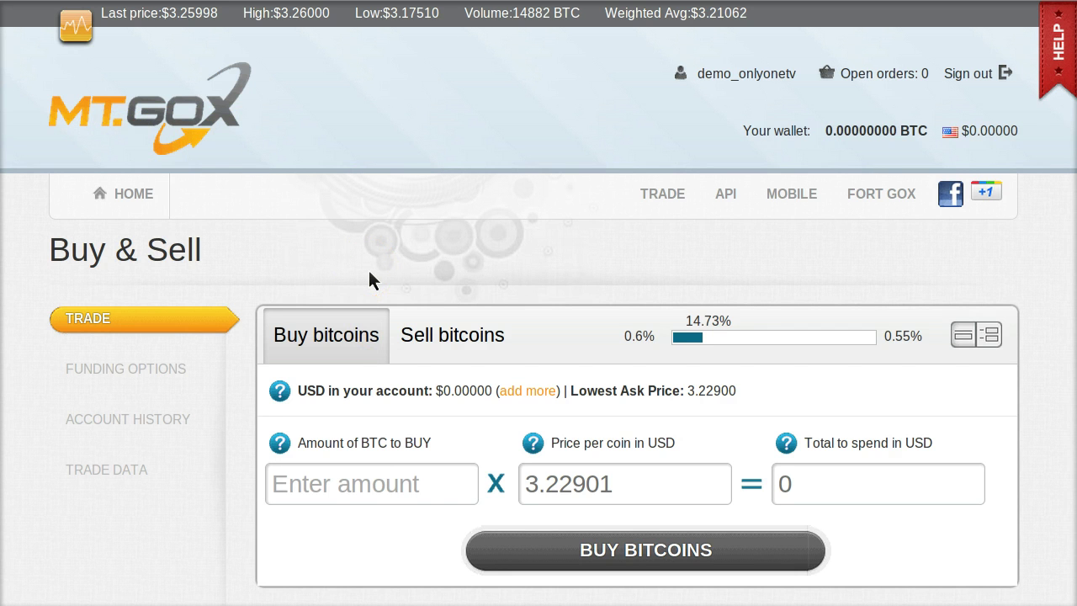
Move from Mt.Gox funding options to the Fort Gox page explaining YubiKey two-factor login.
left_click(99, 377)
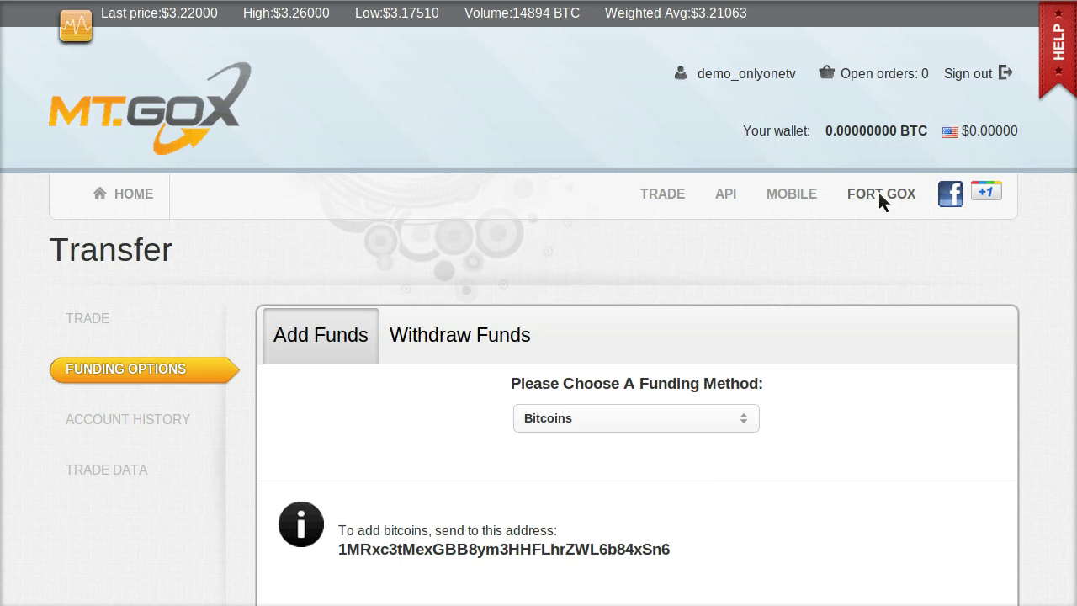
left_click(878, 192)
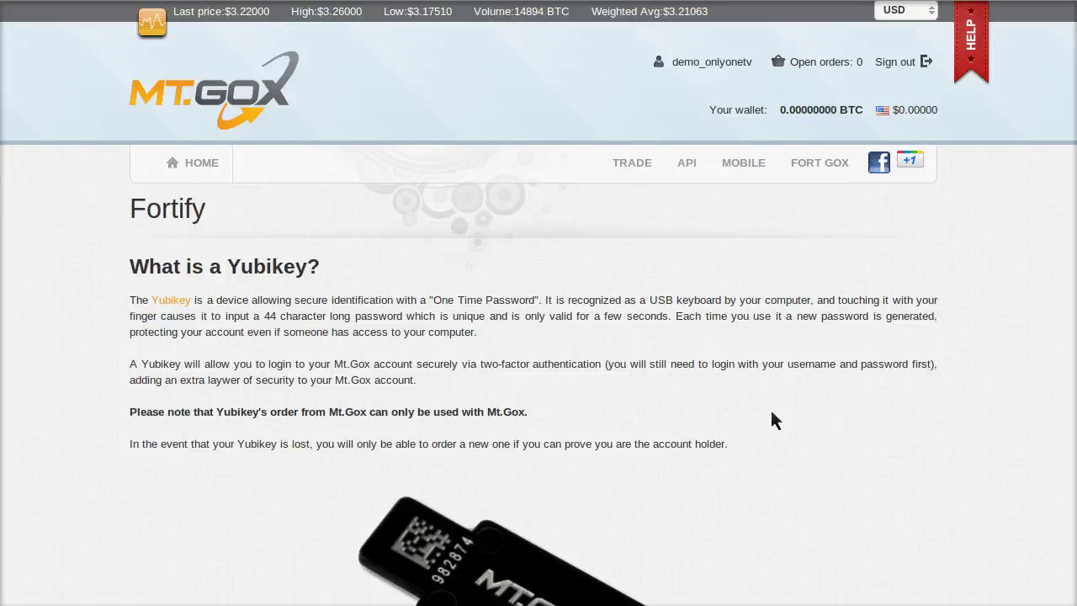
left_click(842, 190)
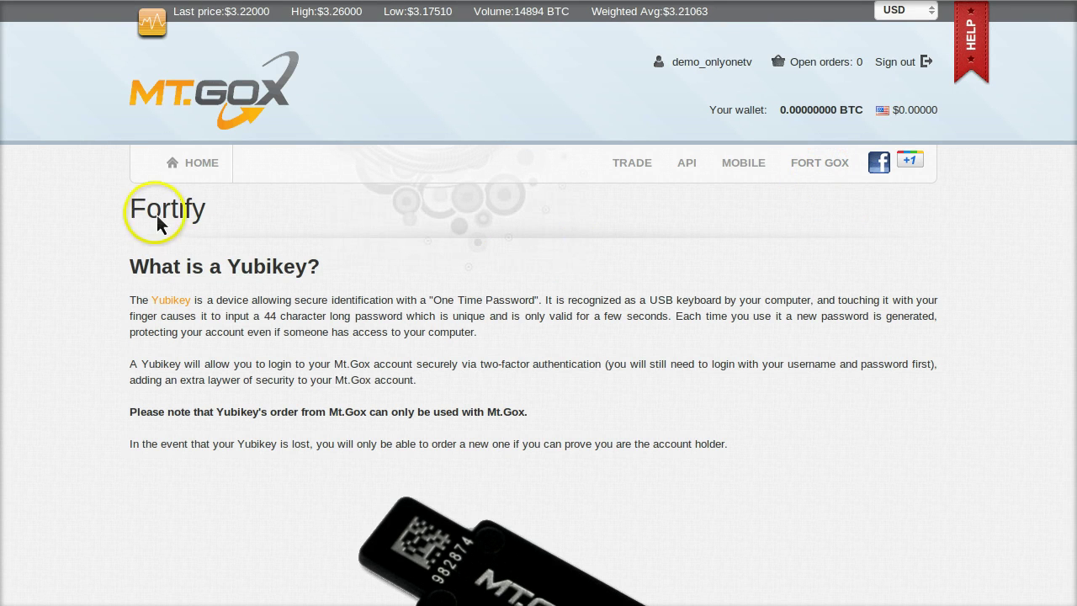
scroll(399, 324, "down", 2)
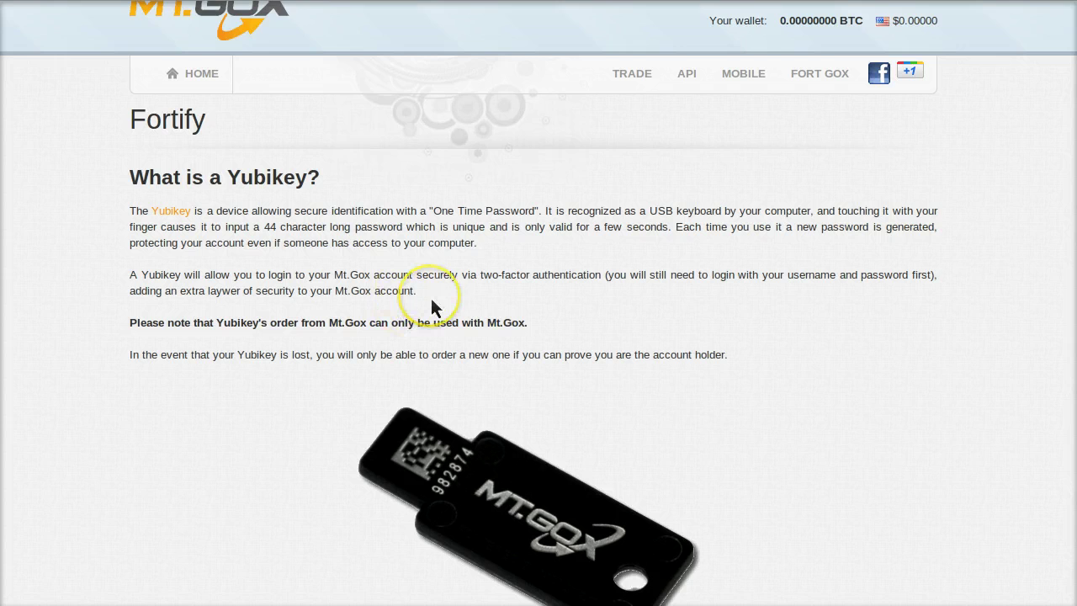
scroll(431, 298, "down", 1)
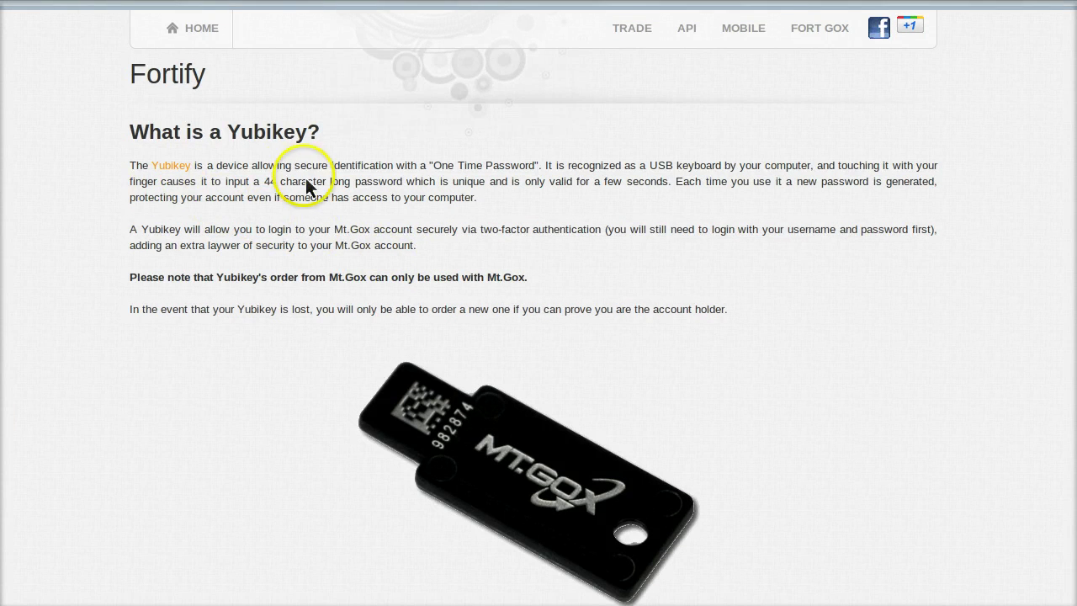
scroll(445, 248, "down", 2)
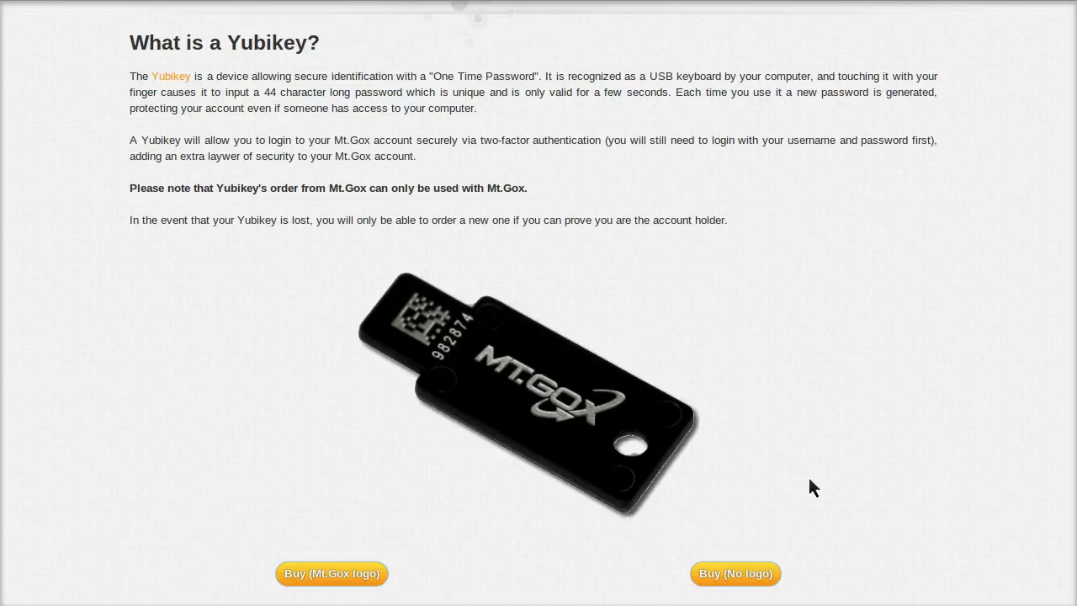
scroll(809, 481, "up", 3)
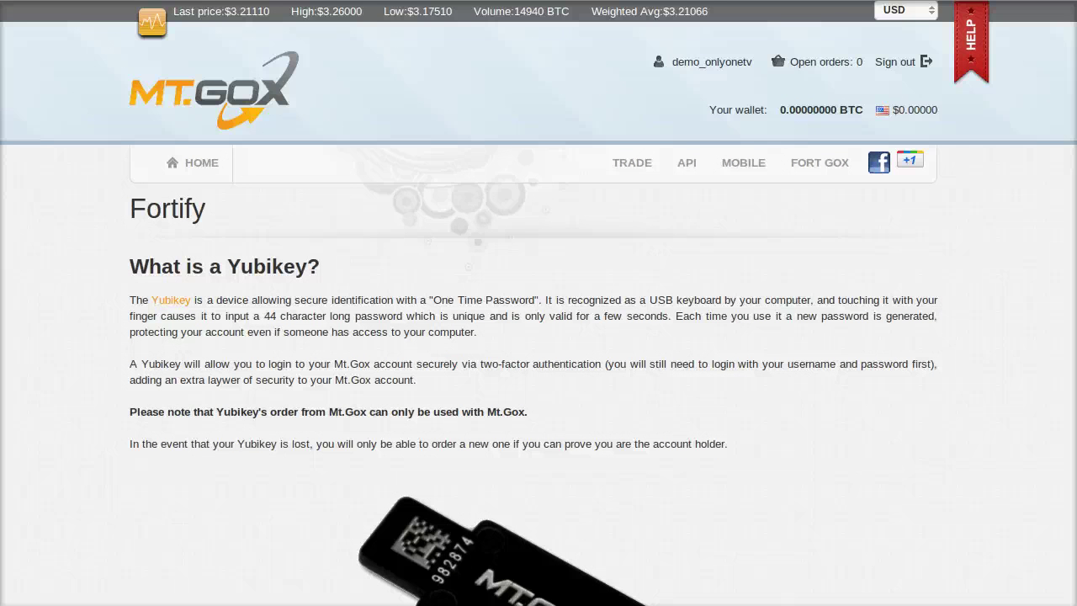
scroll(172, 408, "down", 1)
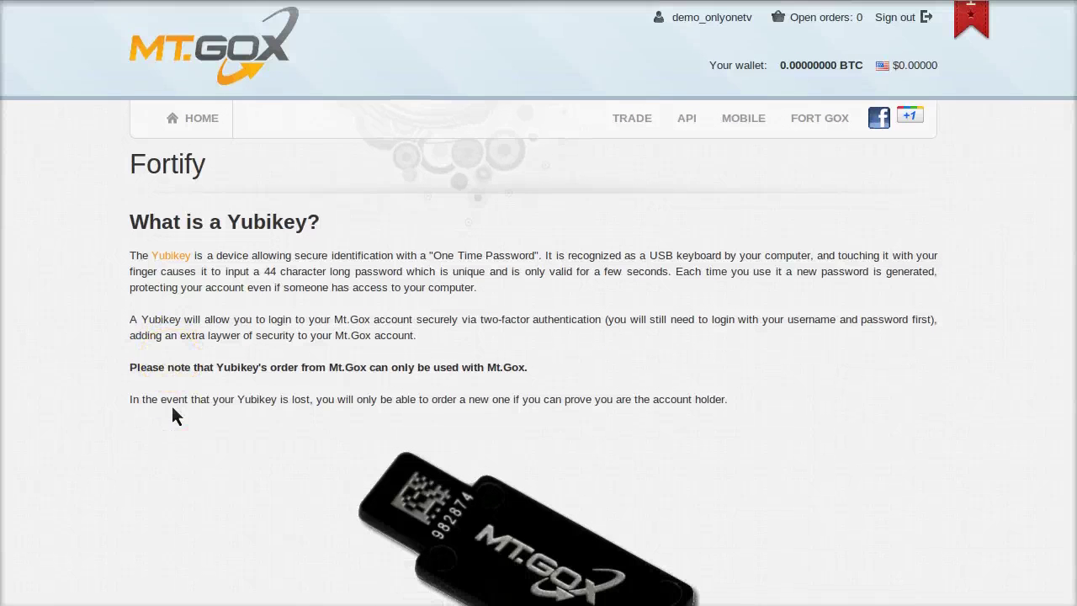
scroll(172, 405, "up", 1)
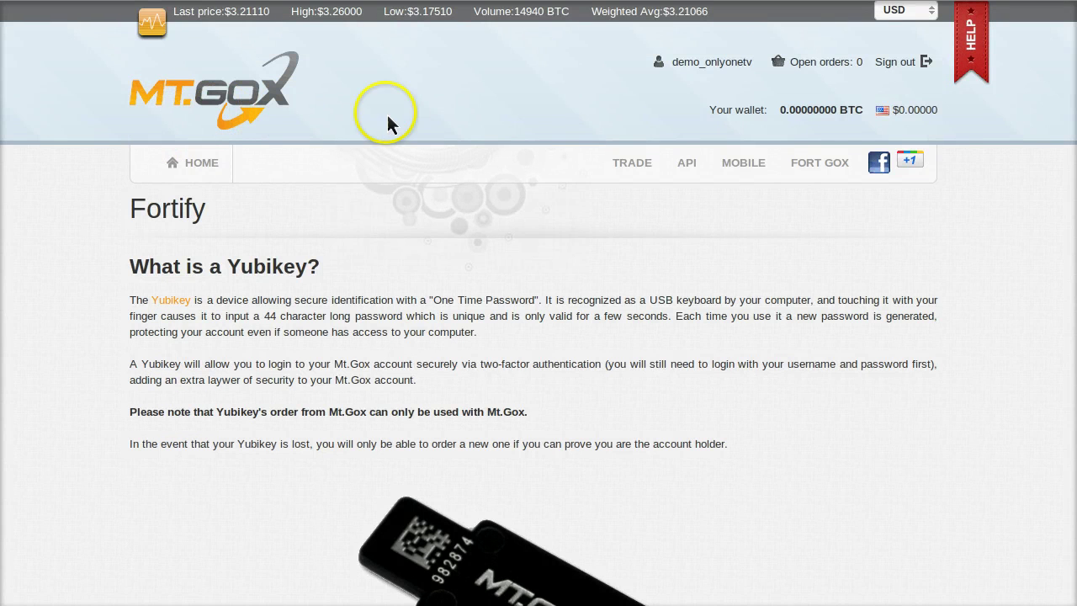
scroll(415, 317, "down", 1)
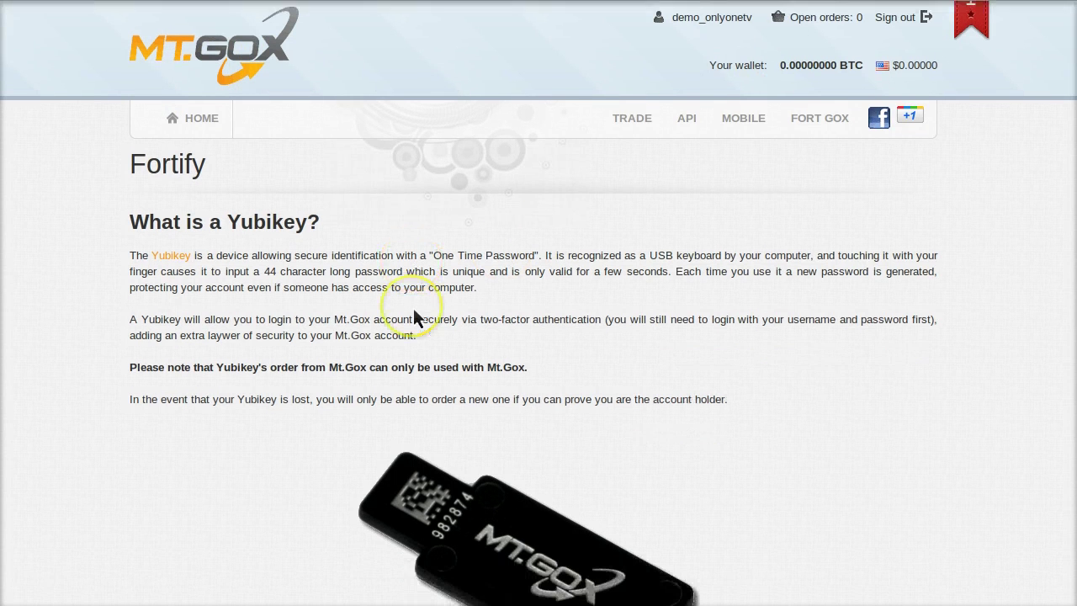
scroll(413, 317, "down", 3)
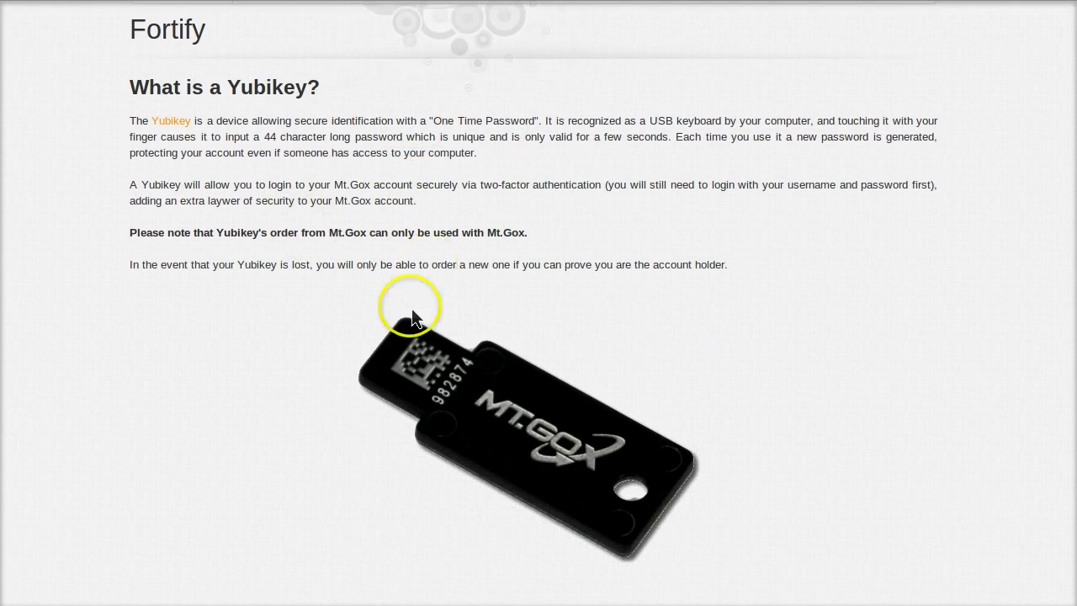